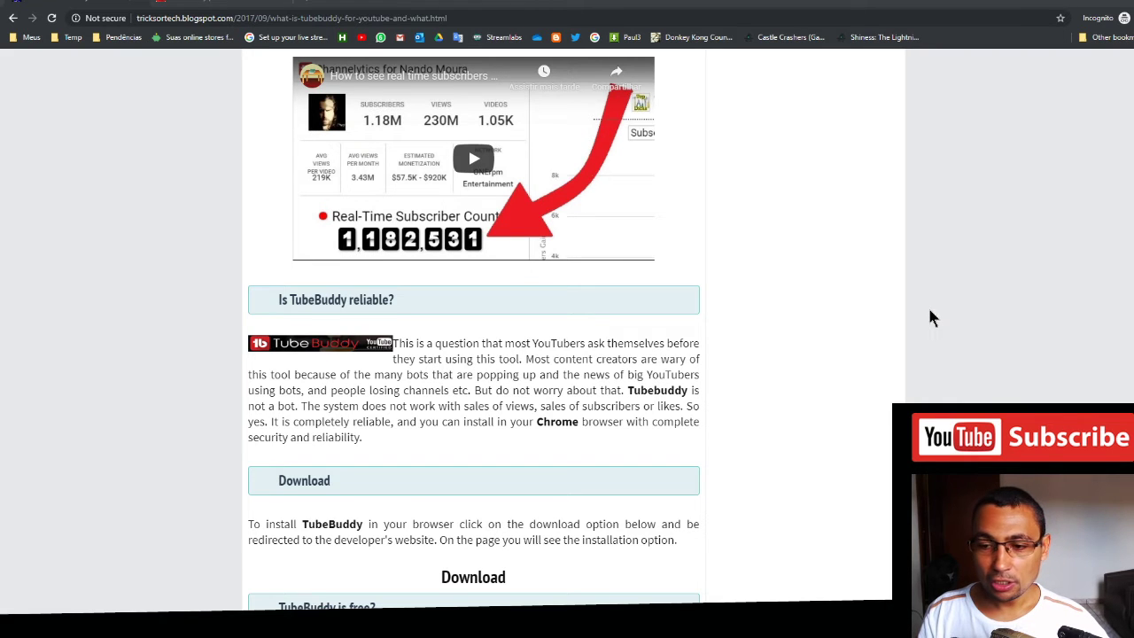
# Step: Scroll through the tricksortech blog post about TubeBuddy
pyautogui.scroll(2, 930, 314)
pyautogui.scroll(-1, 930, 314)
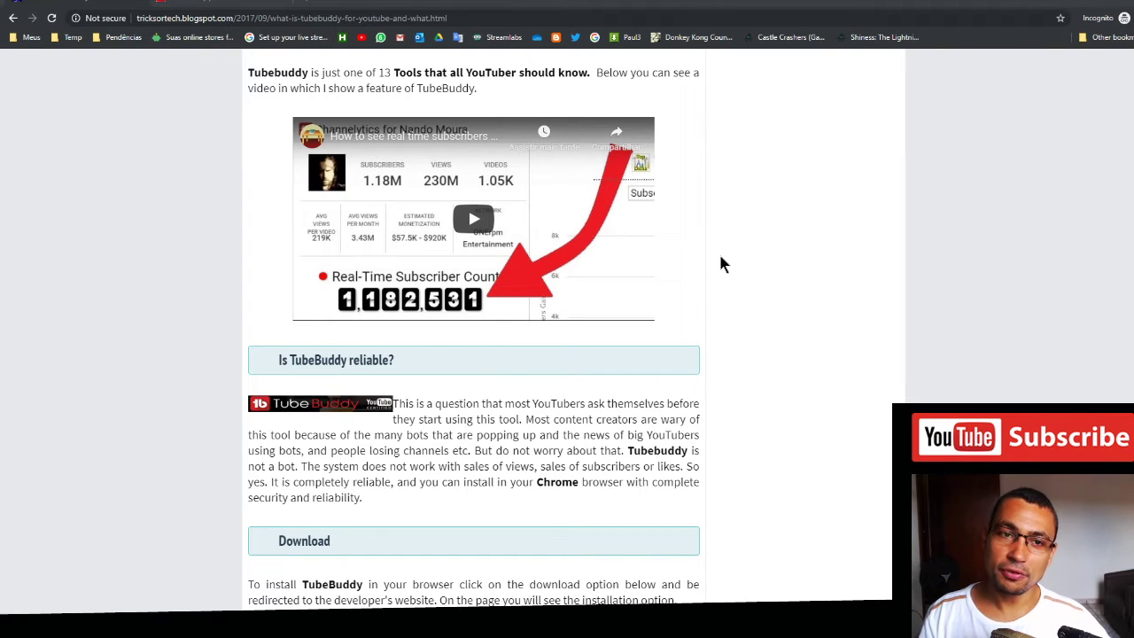
pyautogui.scroll(-4, 682, 257)
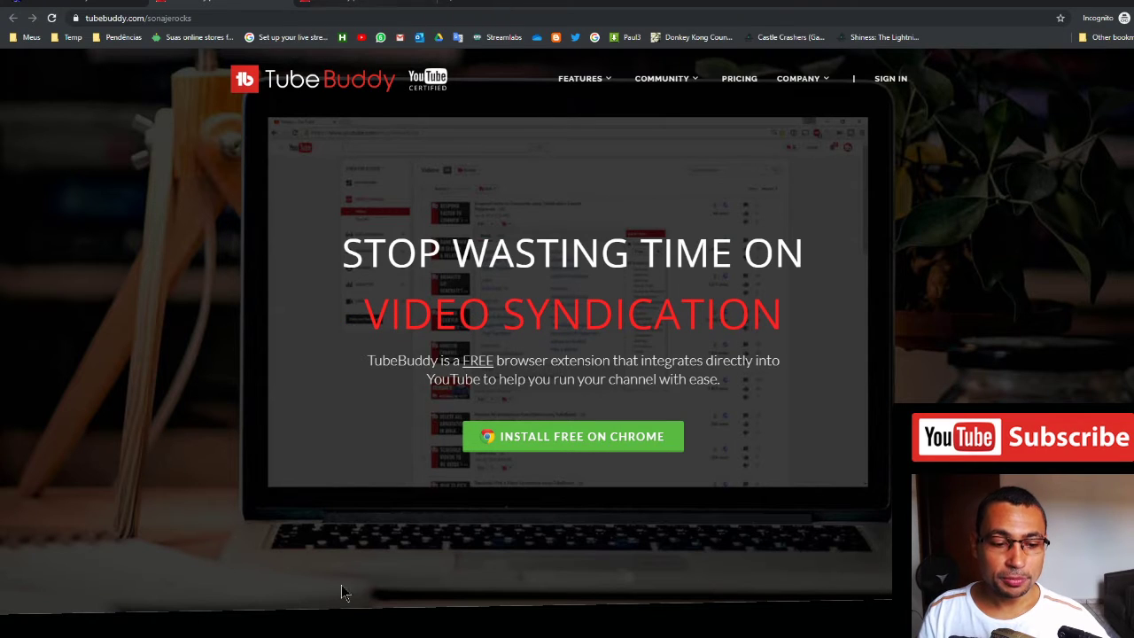
# Step: Open the 'California: America's First THIRD WORLD STATE' video and scroll down to its TubeBuddy tags list
pyautogui.moveTo(102, 627)
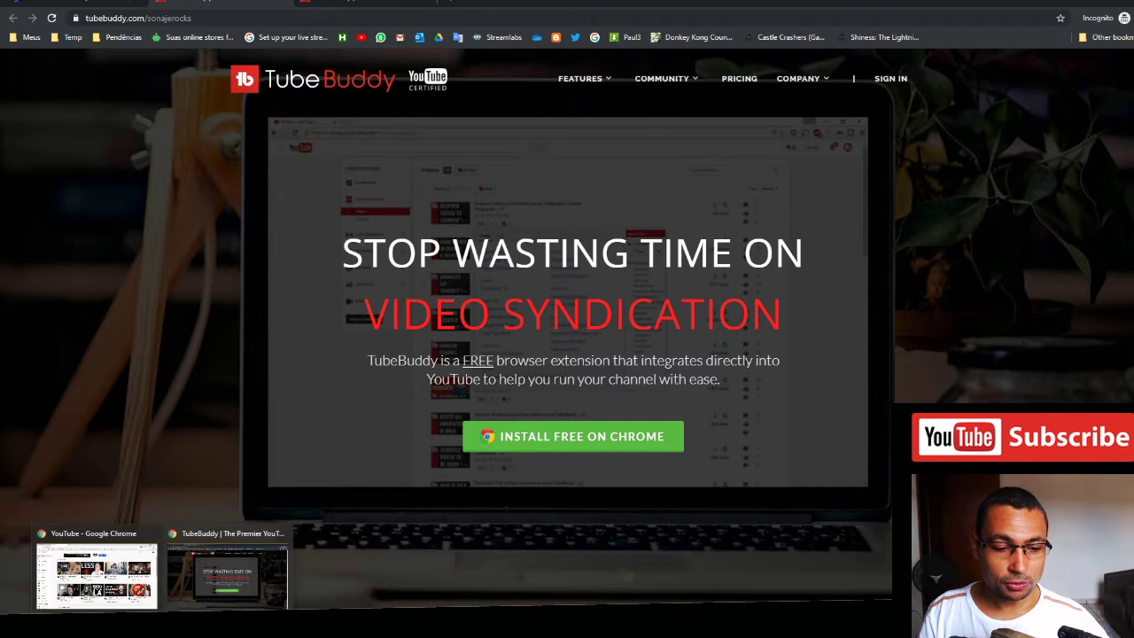
pyautogui.click(106, 571)
pyautogui.scroll(-1, 800, 144)
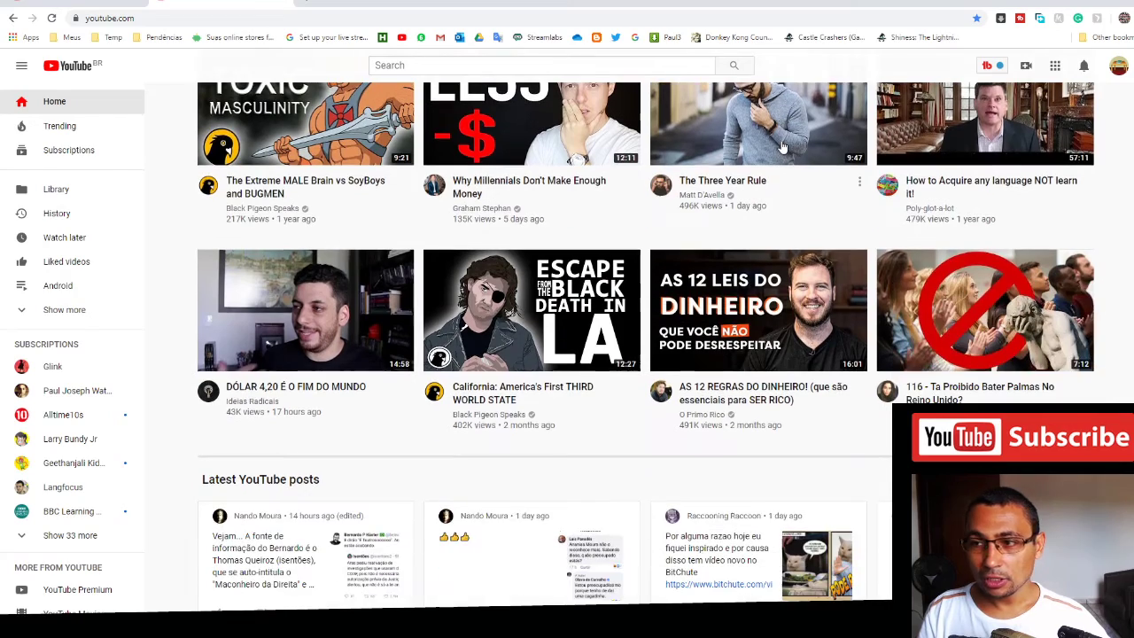
pyautogui.scroll(1, 778, 149)
pyautogui.scroll(1, 777, 149)
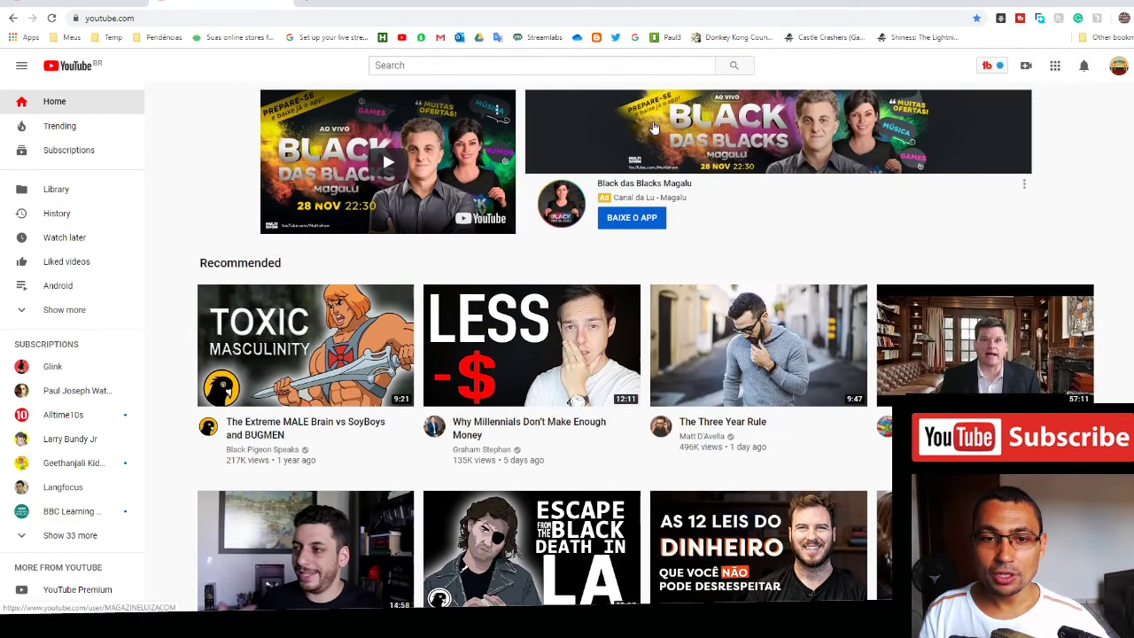
pyautogui.scroll(-2, 731, 221)
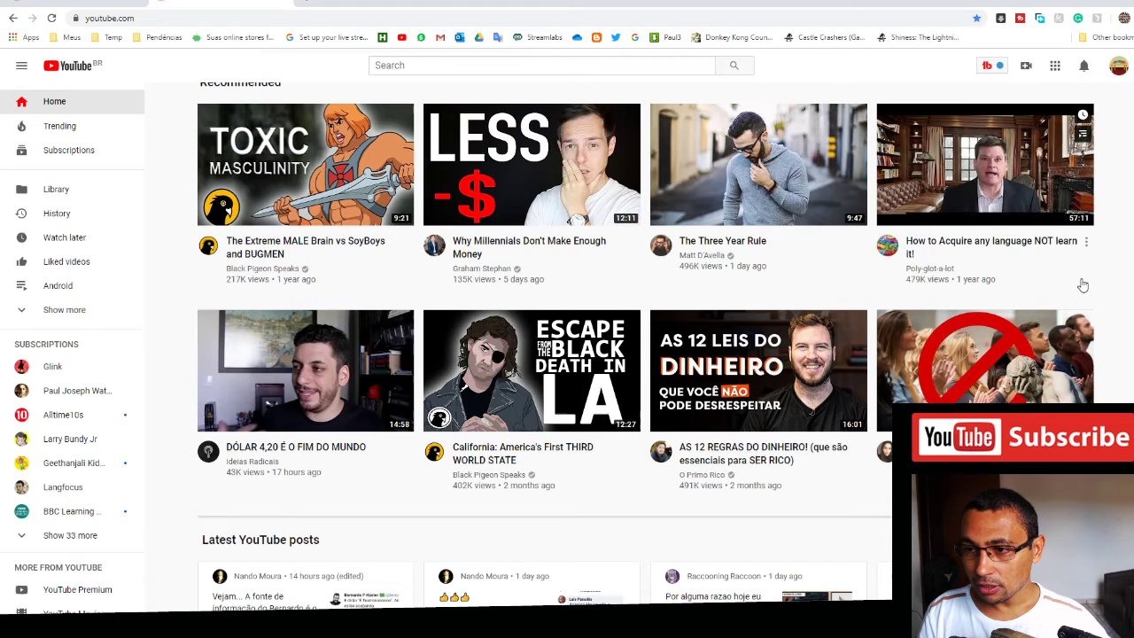
pyautogui.moveTo(725, 251)
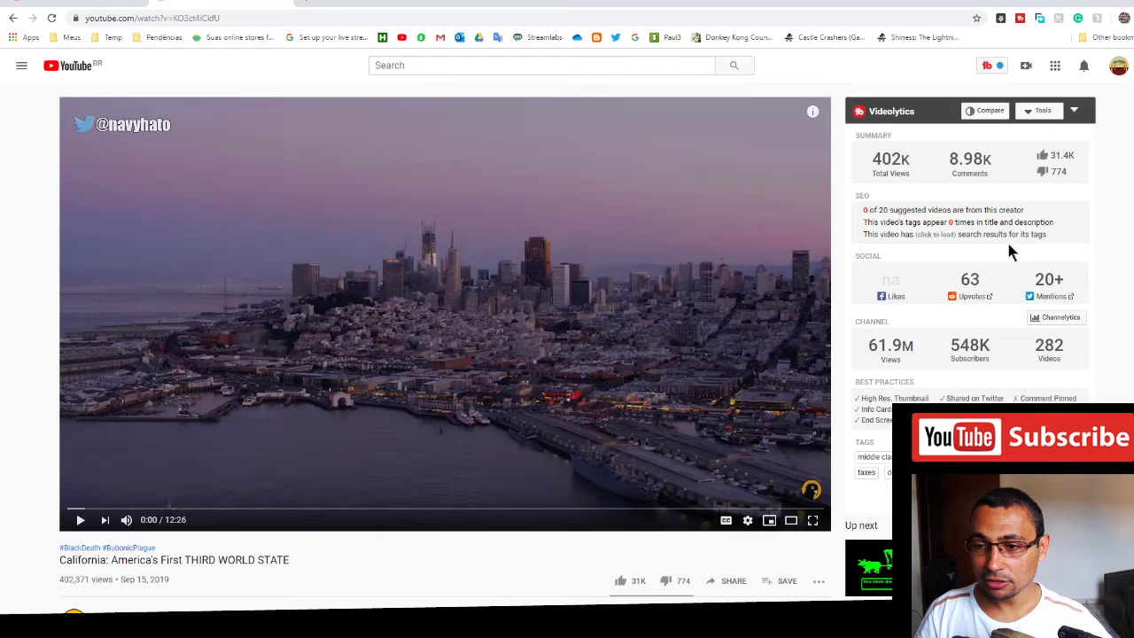
pyautogui.scroll(-1, 1116, 246)
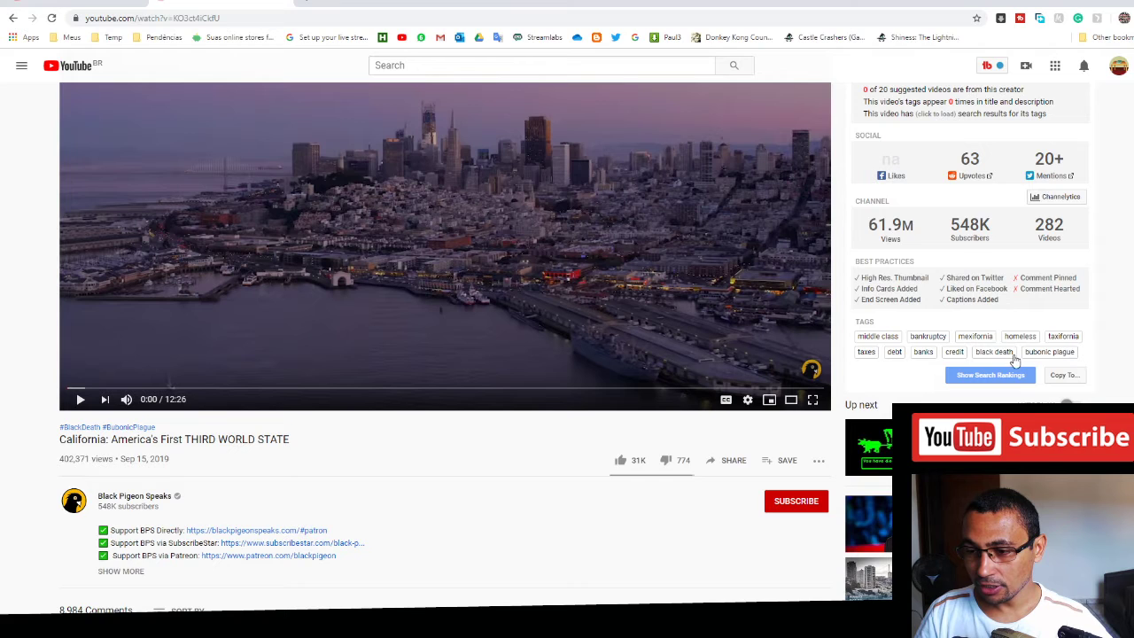
# Step: Copy ten of the video's eleven tags to the clipboard, leaving out 'debt'
pyautogui.click(1065, 376)
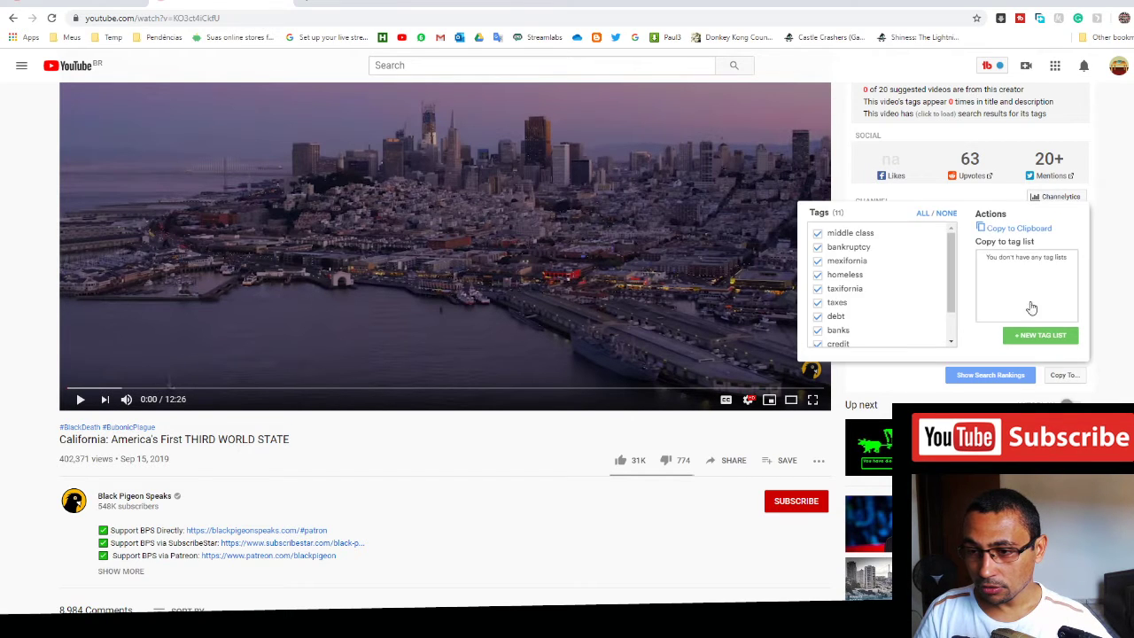
pyautogui.moveTo(946, 265)
pyautogui.mouseDown()
pyautogui.moveTo(949, 307)
pyautogui.moveTo(956, 264)
pyautogui.mouseUp()
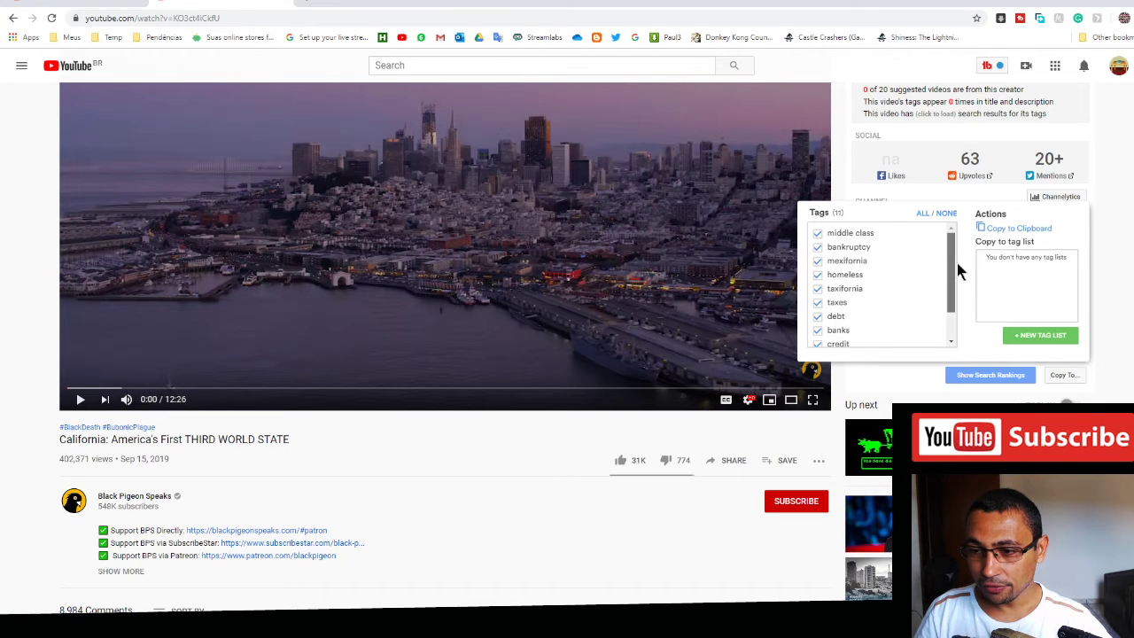
pyautogui.click(819, 317)
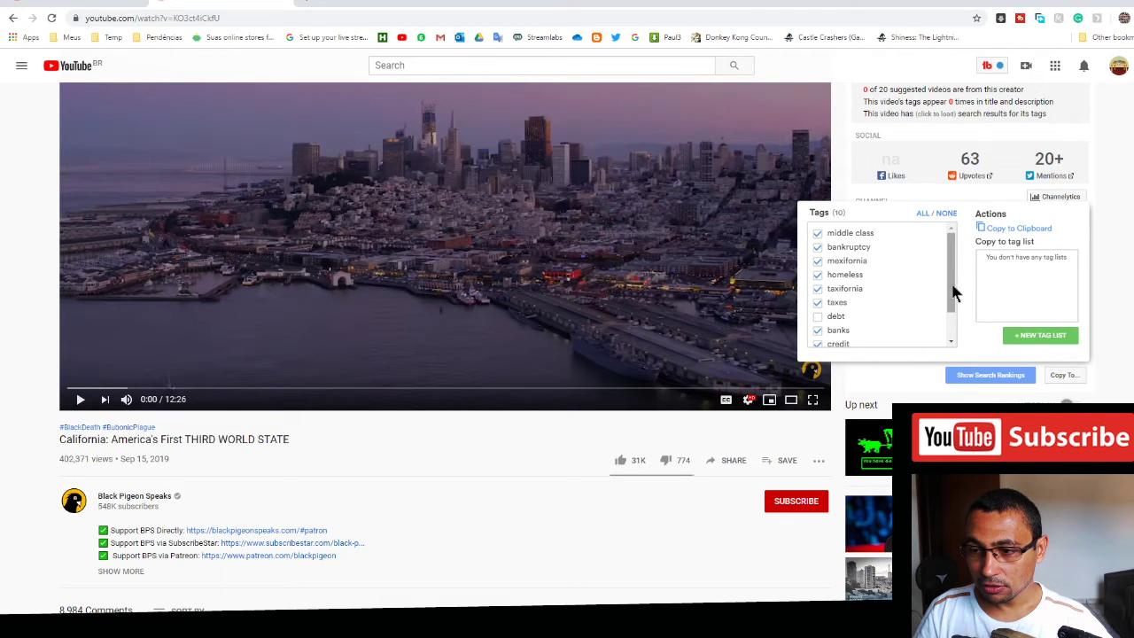
pyautogui.moveTo(953, 293); pyautogui.dragTo(953, 270)
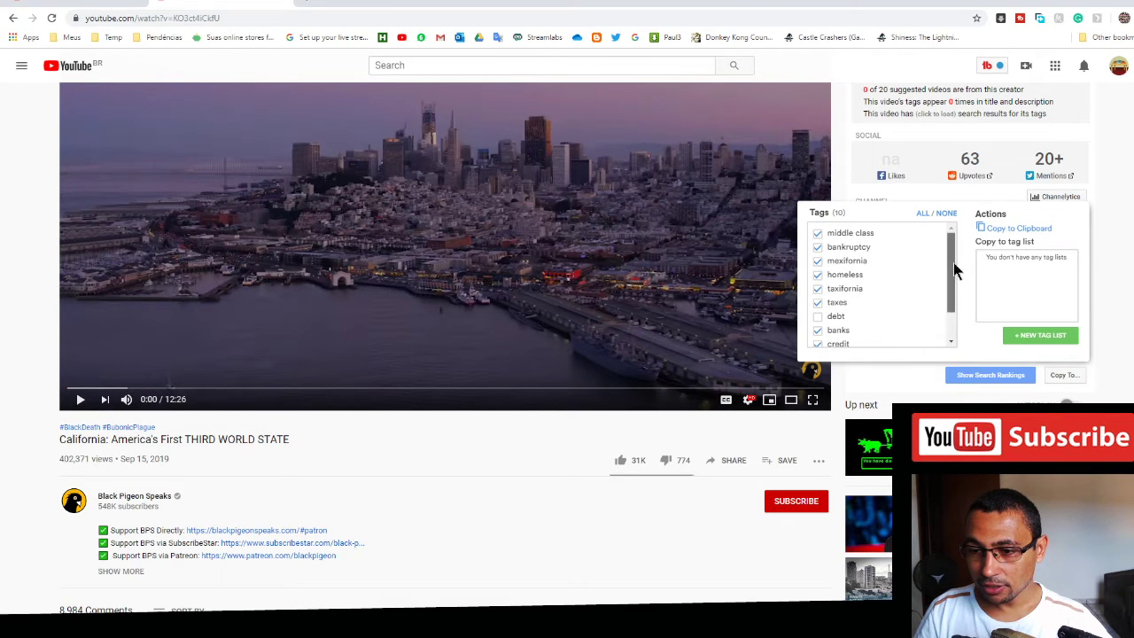
pyautogui.click(1023, 229)
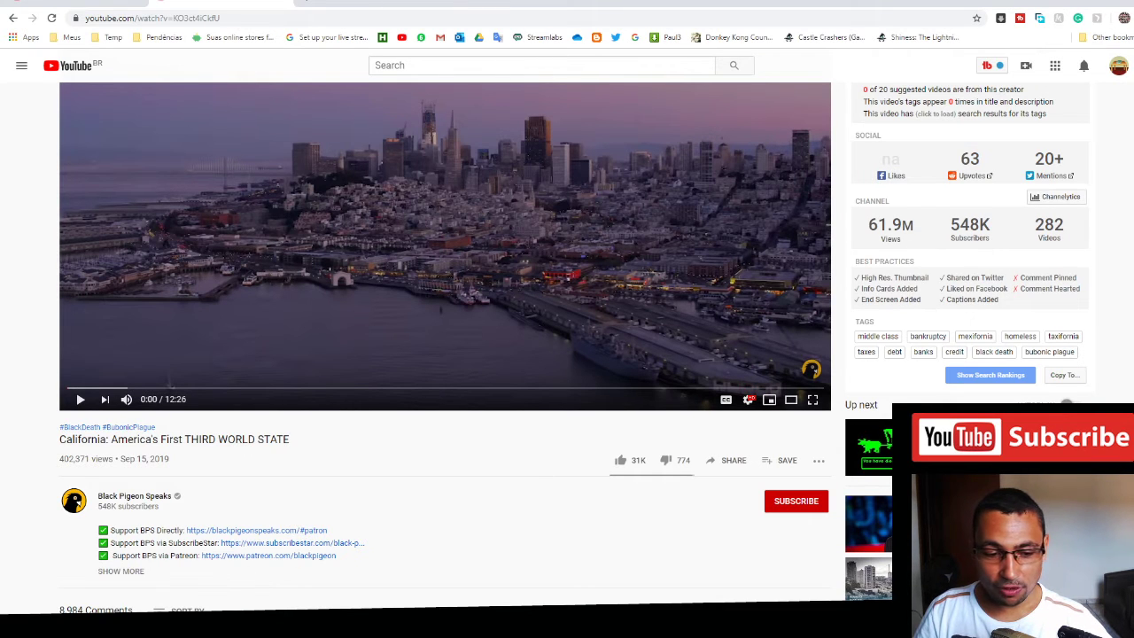
# Step: Paste the copied tags into Notepad as one comma-separated line
pyautogui.moveTo(430, 337); pyautogui.dragTo(545, 70)
pyautogui.rightClick(448, 126)
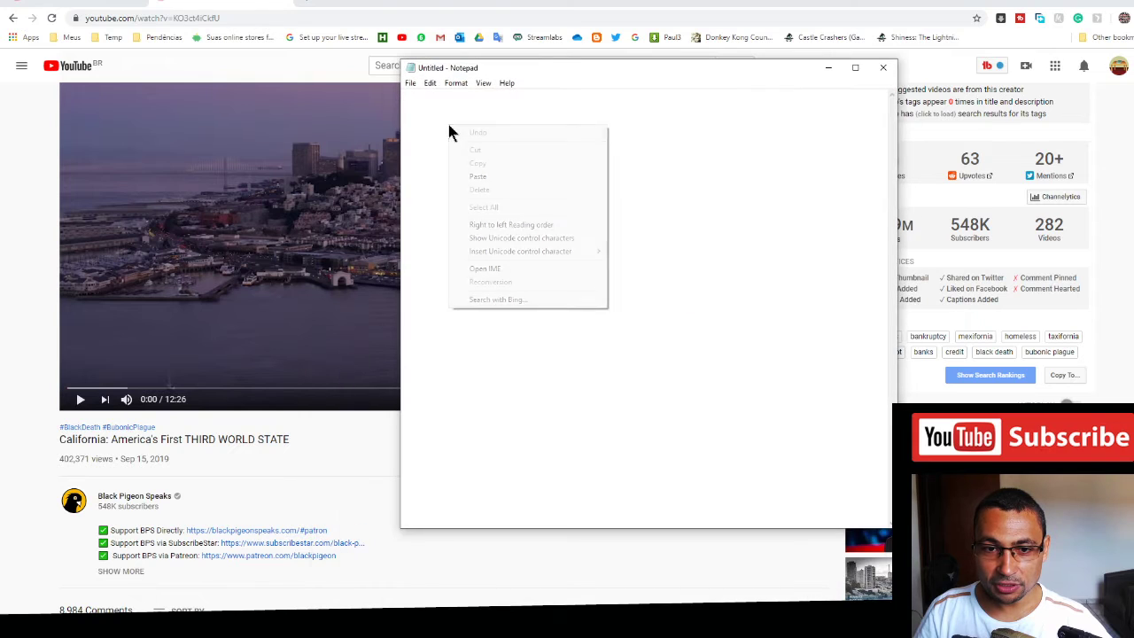
pyautogui.click(524, 176)
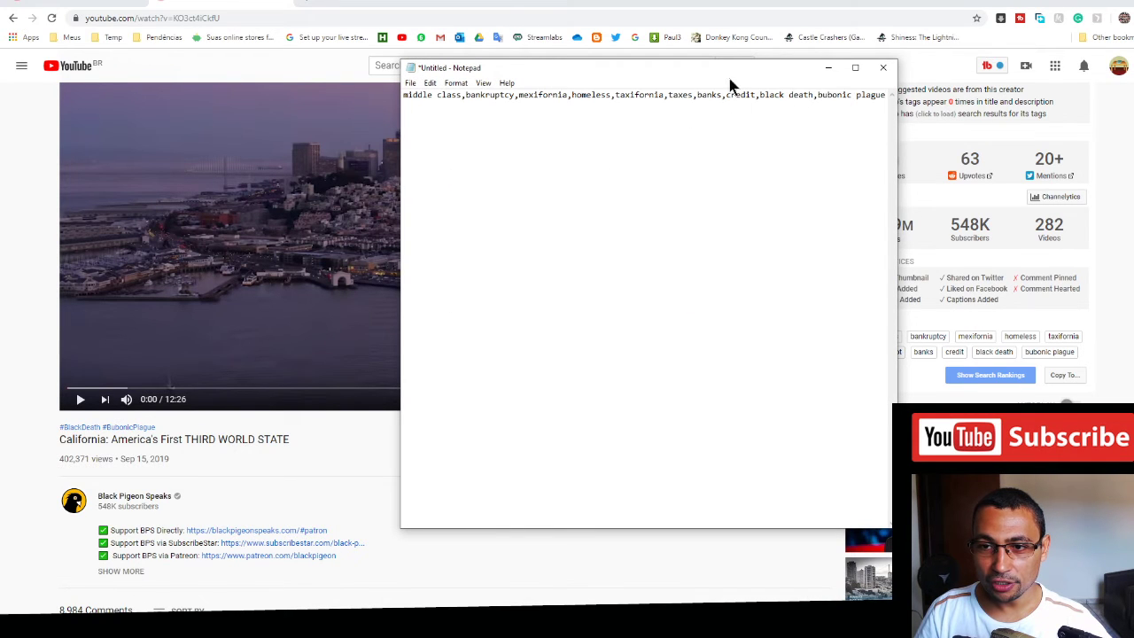
# Step: Shift the Notepad window left, then dismiss it to reveal the YouTube video
pyautogui.moveTo(704, 75); pyautogui.dragTo(644, 82)
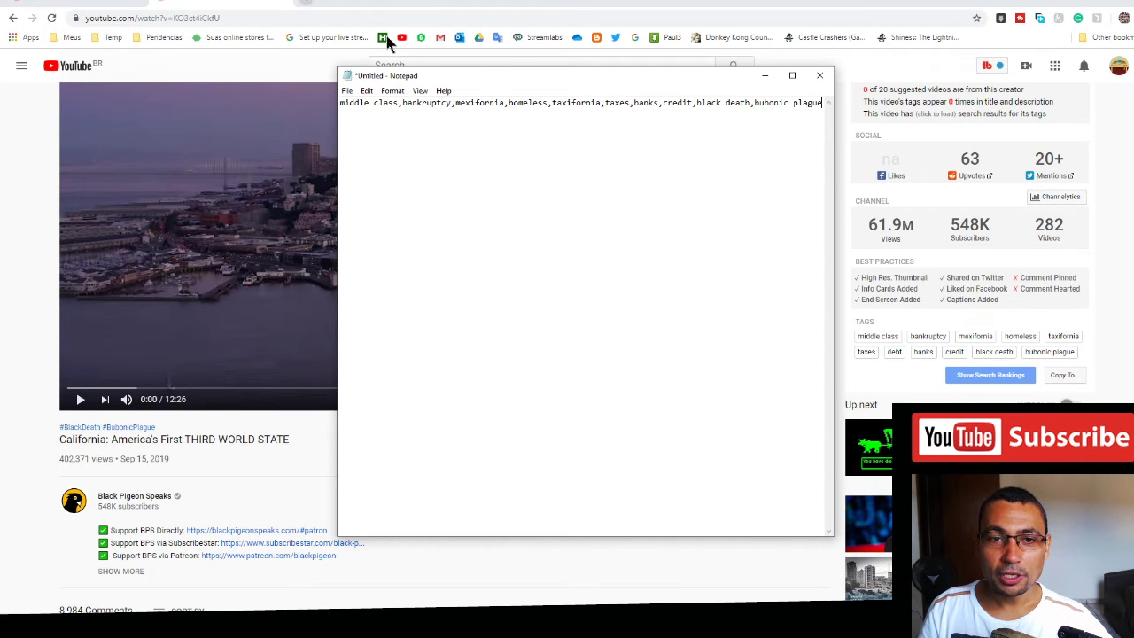
pyautogui.moveTo(612, 79); pyautogui.dragTo(529, 84)
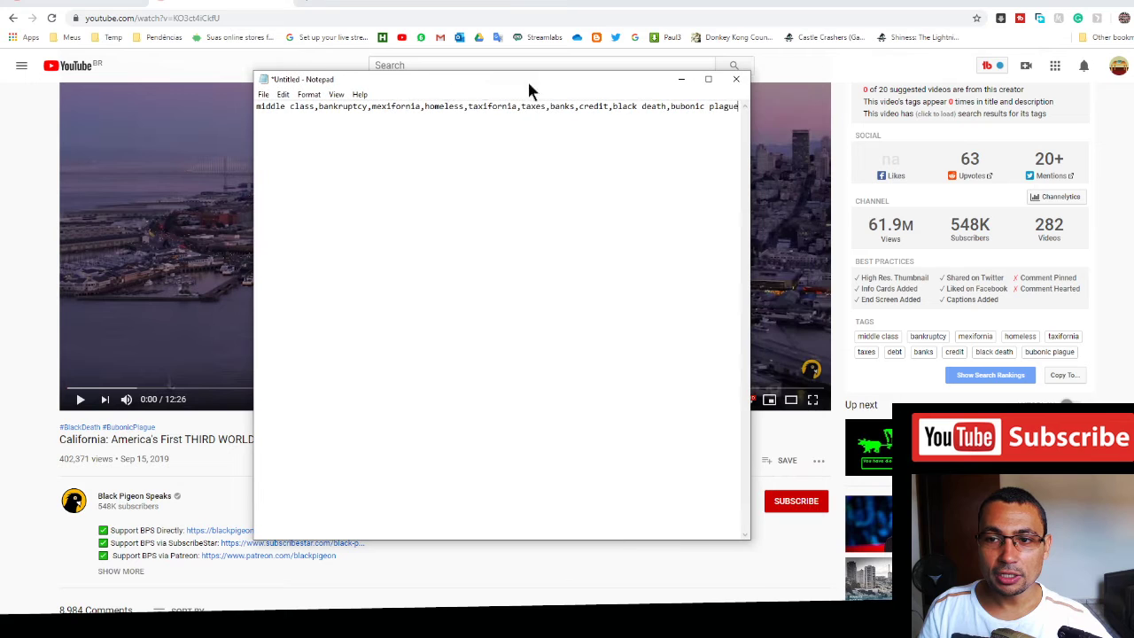
pyautogui.click(335, 4)
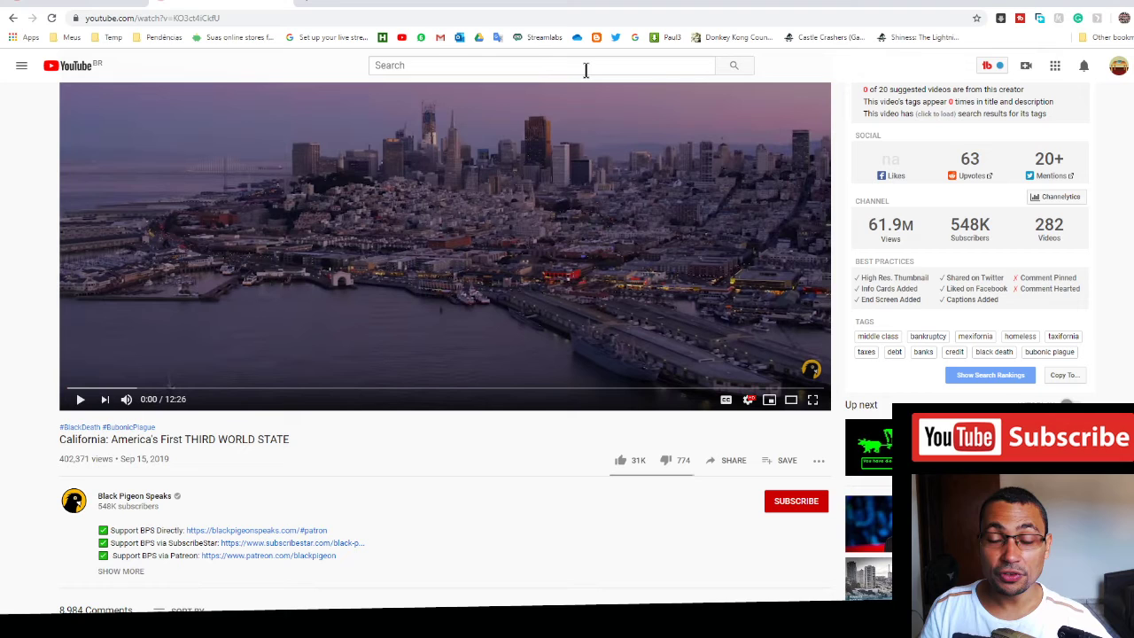
# Step: Reach the Black Pigeon Speaks channel page from the Videolytics panel and browse its recent uploads
pyautogui.scroll(2, 1126, 228)
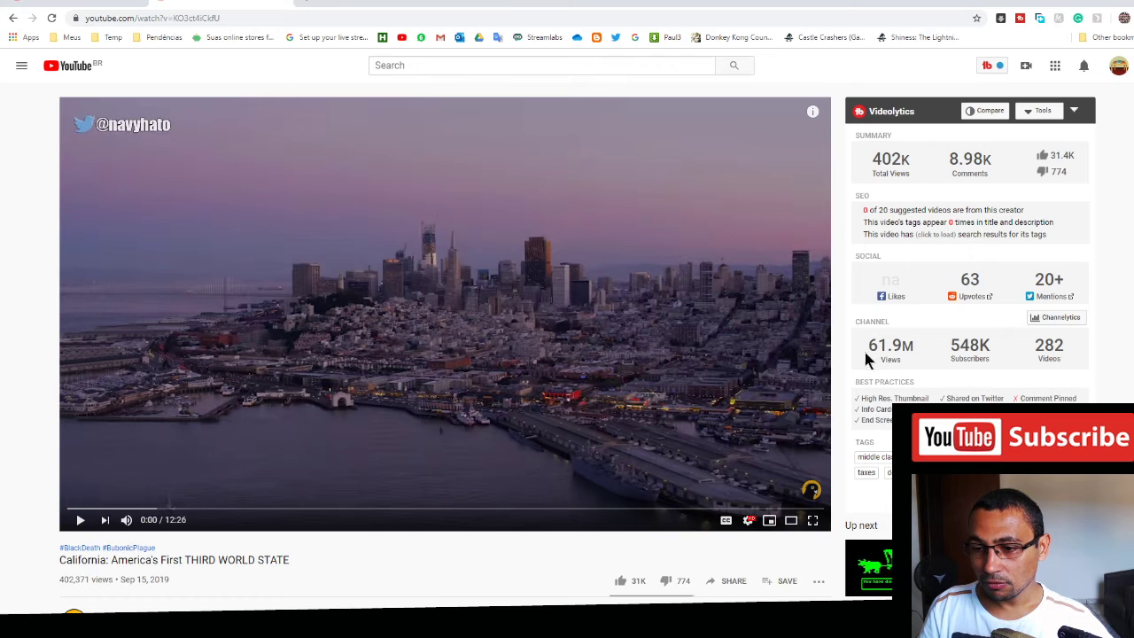
pyautogui.scroll(-1, 909, 349)
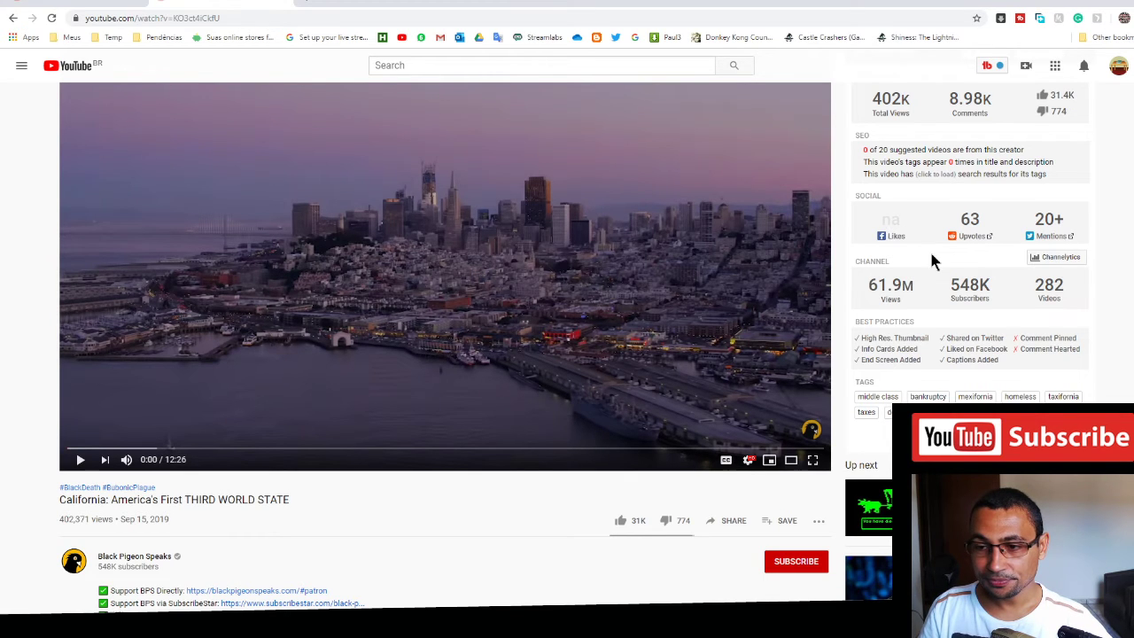
pyautogui.scroll(-2, 932, 257)
pyautogui.scroll(2, 932, 257)
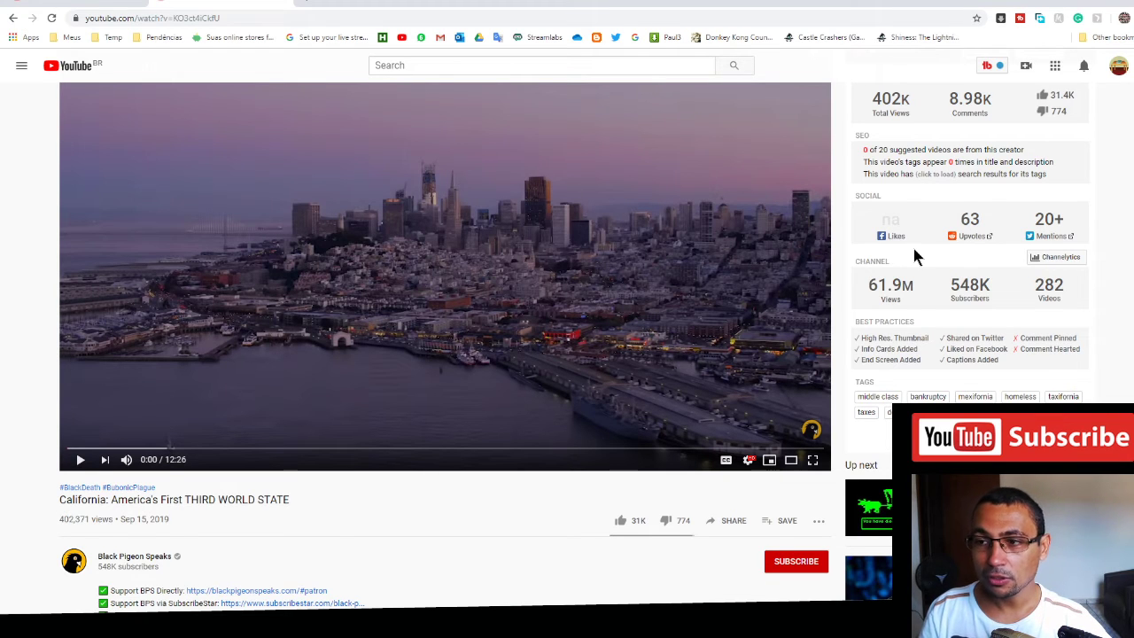
pyautogui.scroll(-1, 921, 232)
pyautogui.scroll(1, 921, 230)
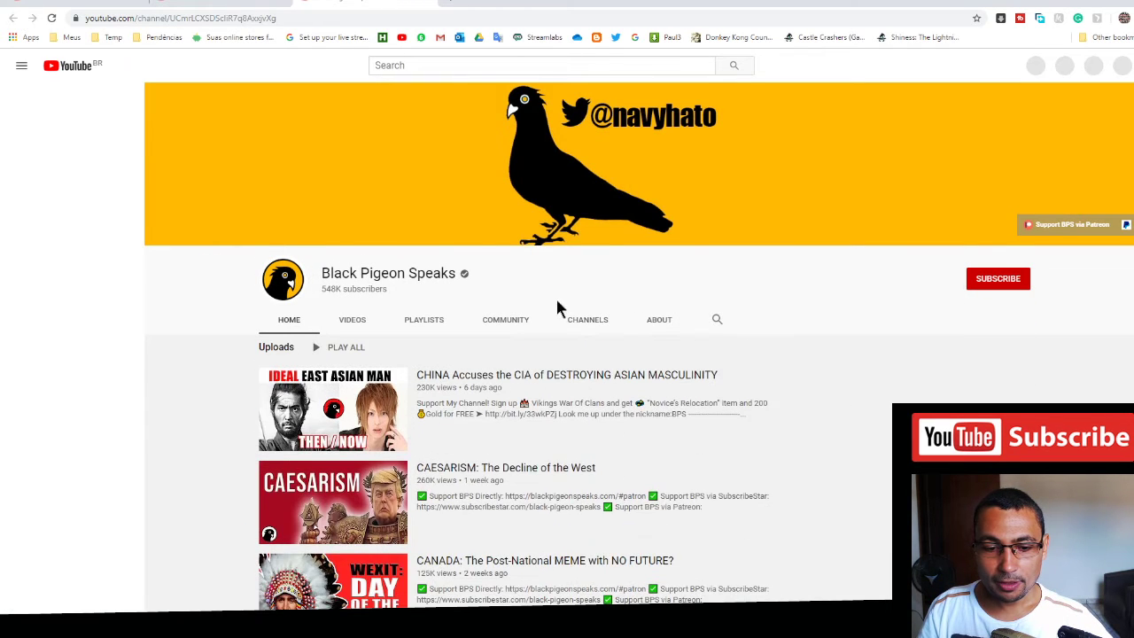
# Step: Show Channelytics stats (548k subscribers, 61.9m views, 282 videos) and expand the 30-day graph metric menu
pyautogui.scroll(-2, 749, 288)
pyautogui.scroll(2, 727, 213)
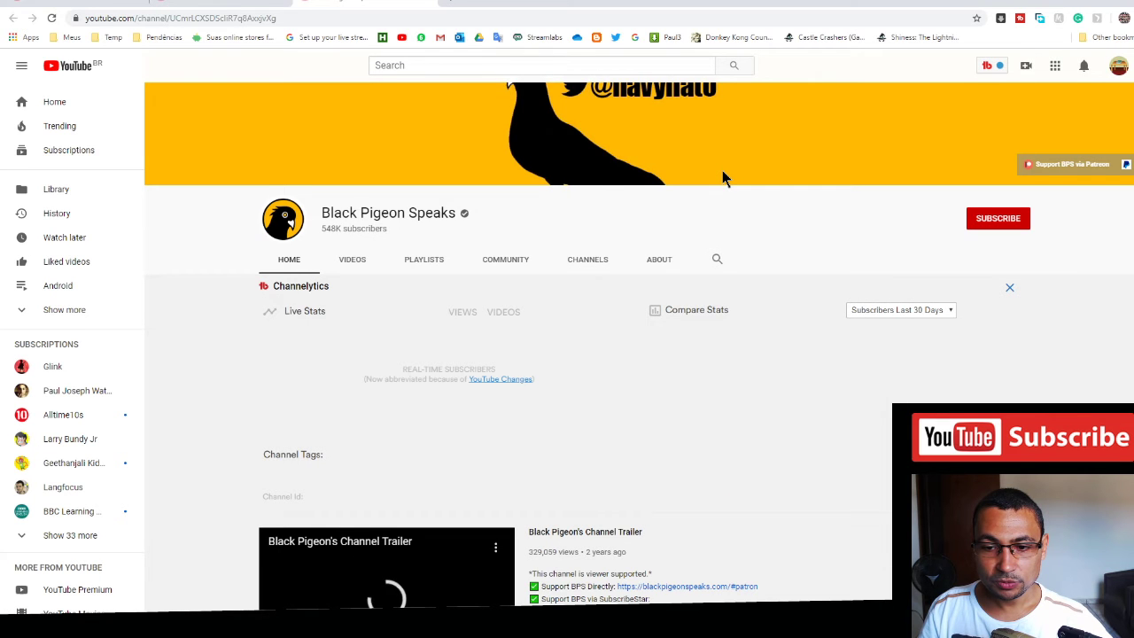
pyautogui.scroll(-2, 523, 512)
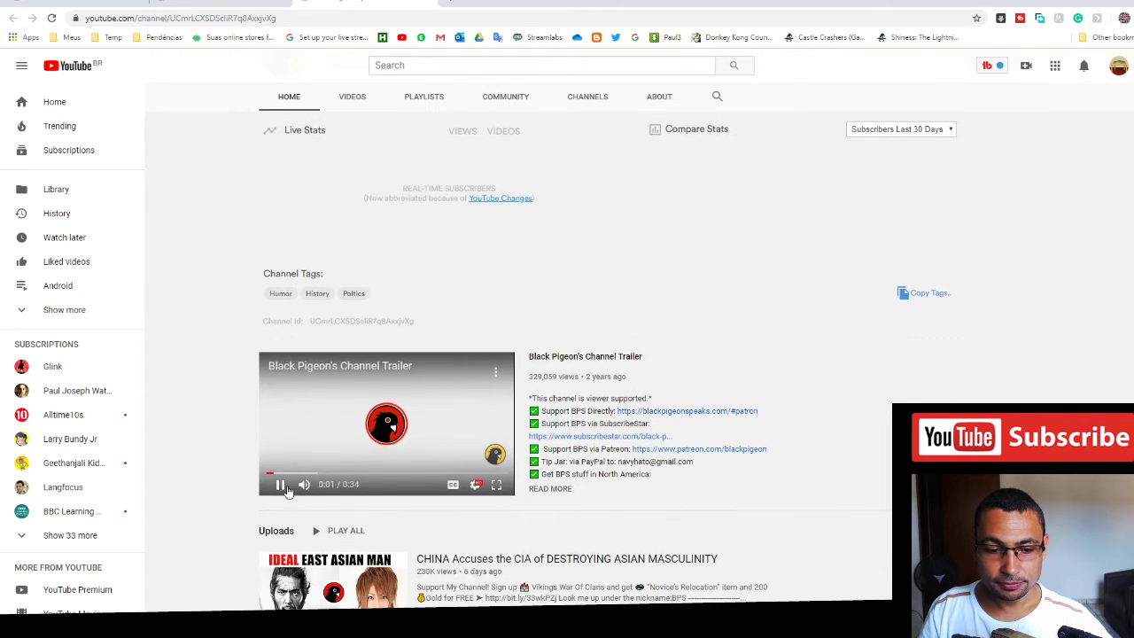
pyautogui.scroll(3, 452, 234)
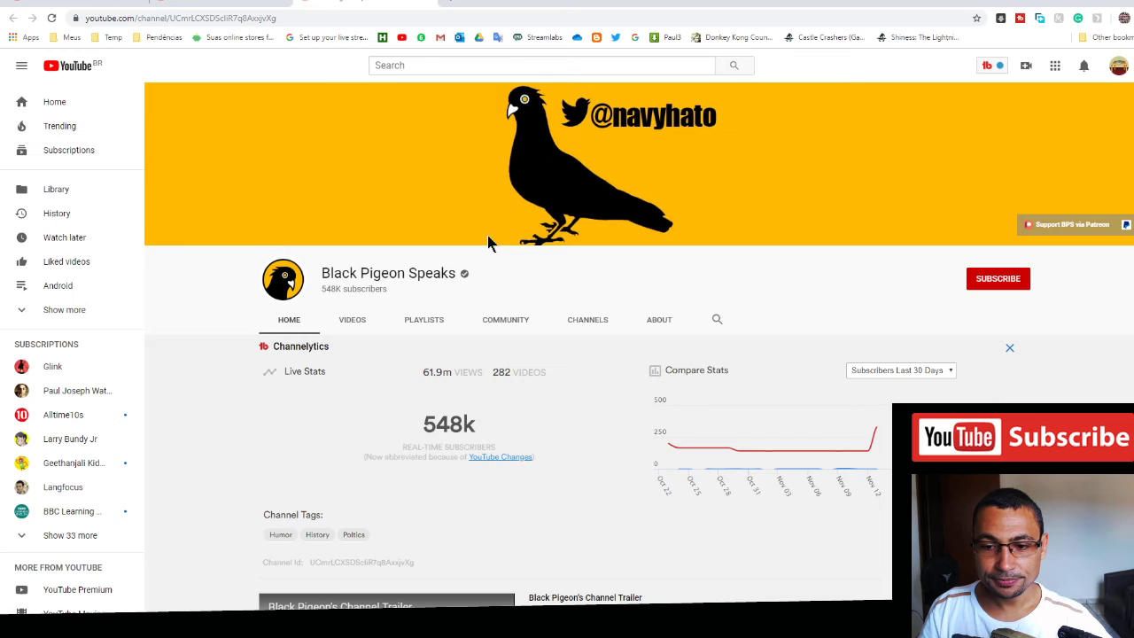
pyautogui.scroll(-2, 510, 235)
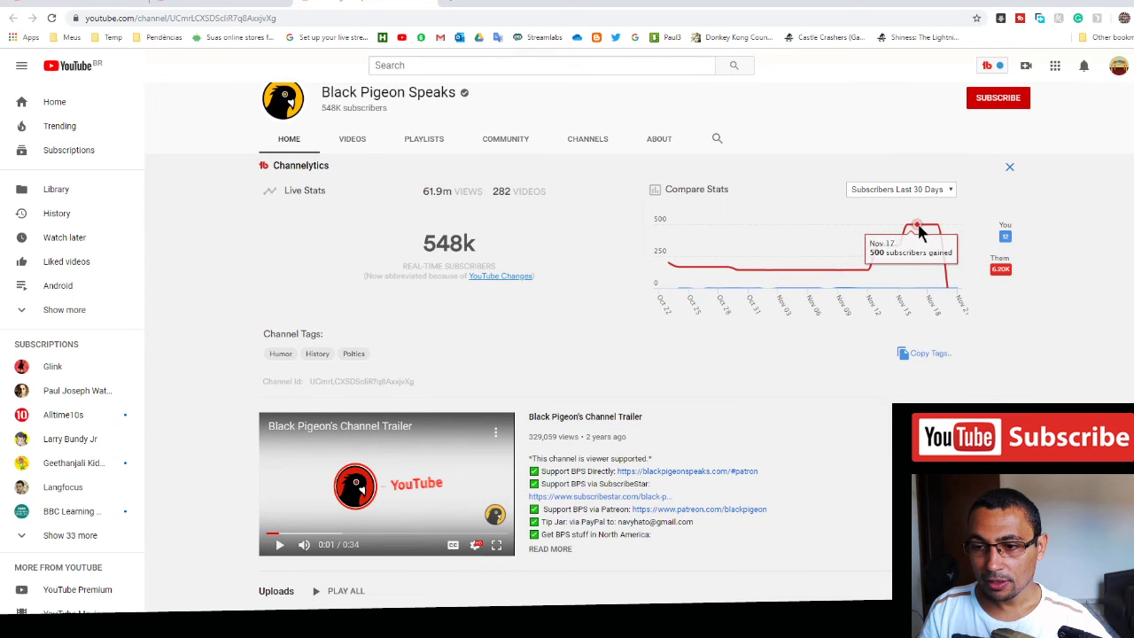
pyautogui.moveTo(898, 253)
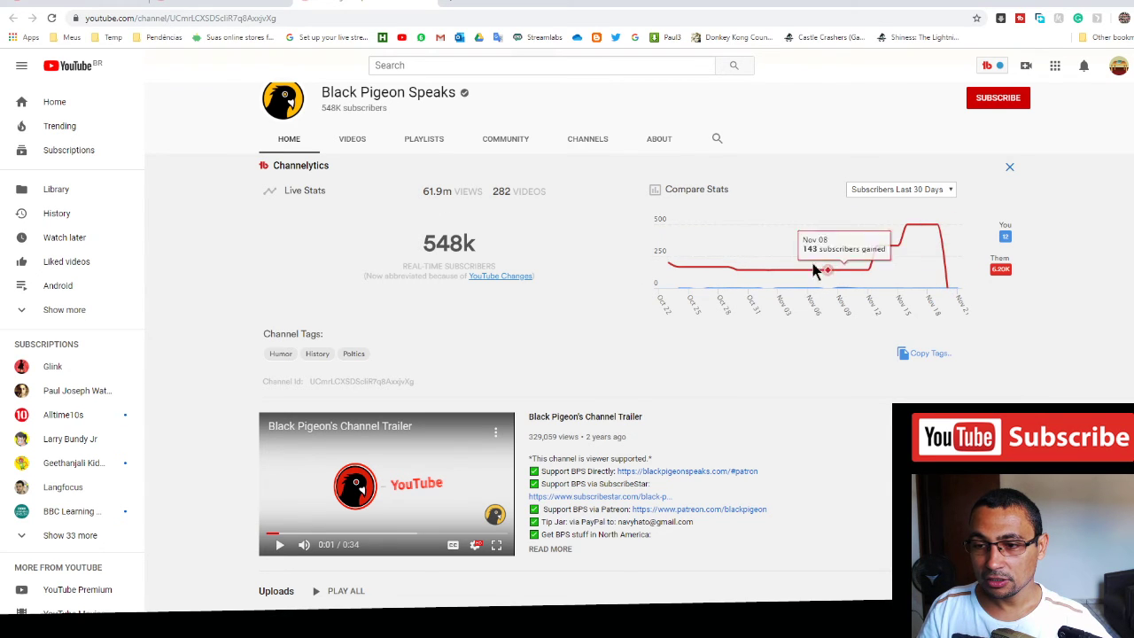
pyautogui.click(930, 191)
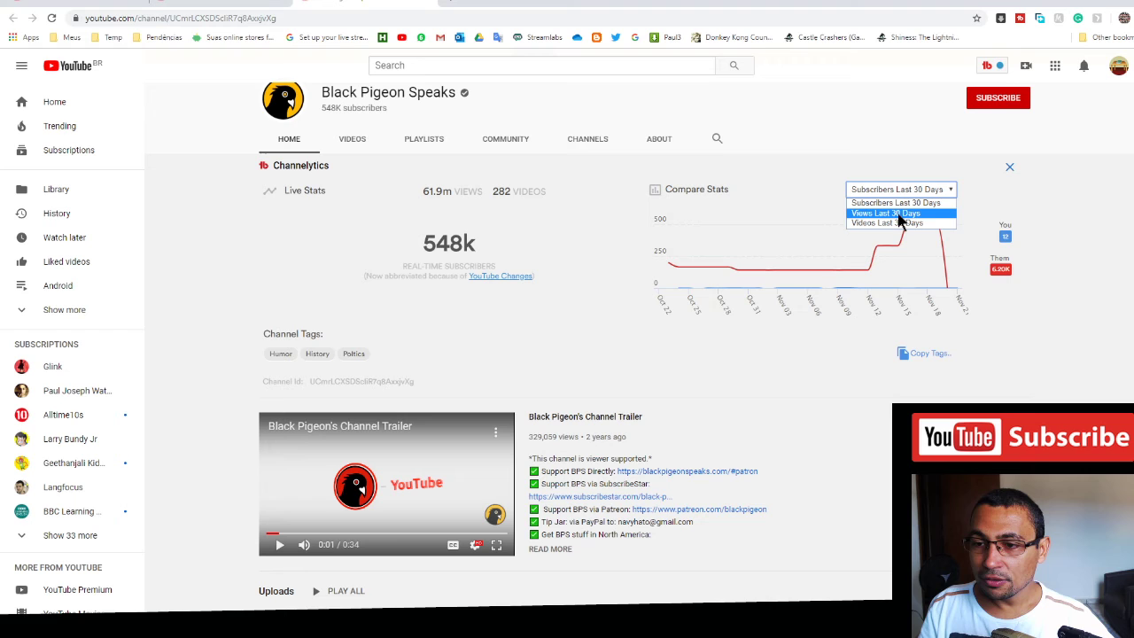
# Step: Graph 30-day views, then 30-day videos uploaded (12 versus 6)
pyautogui.click(926, 215)
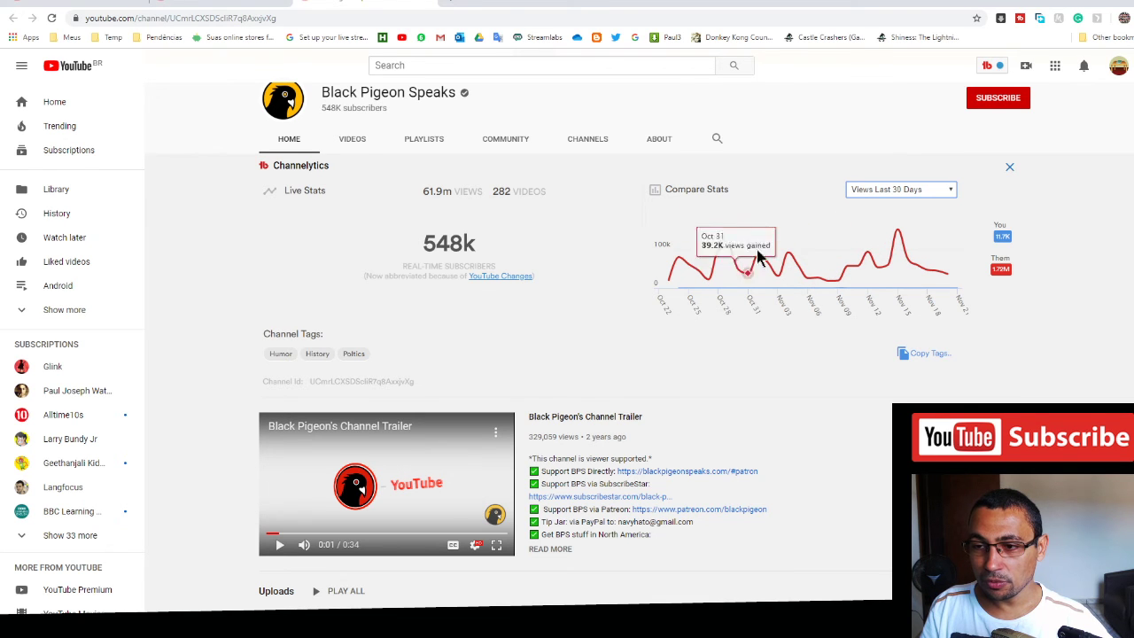
pyautogui.click(928, 199)
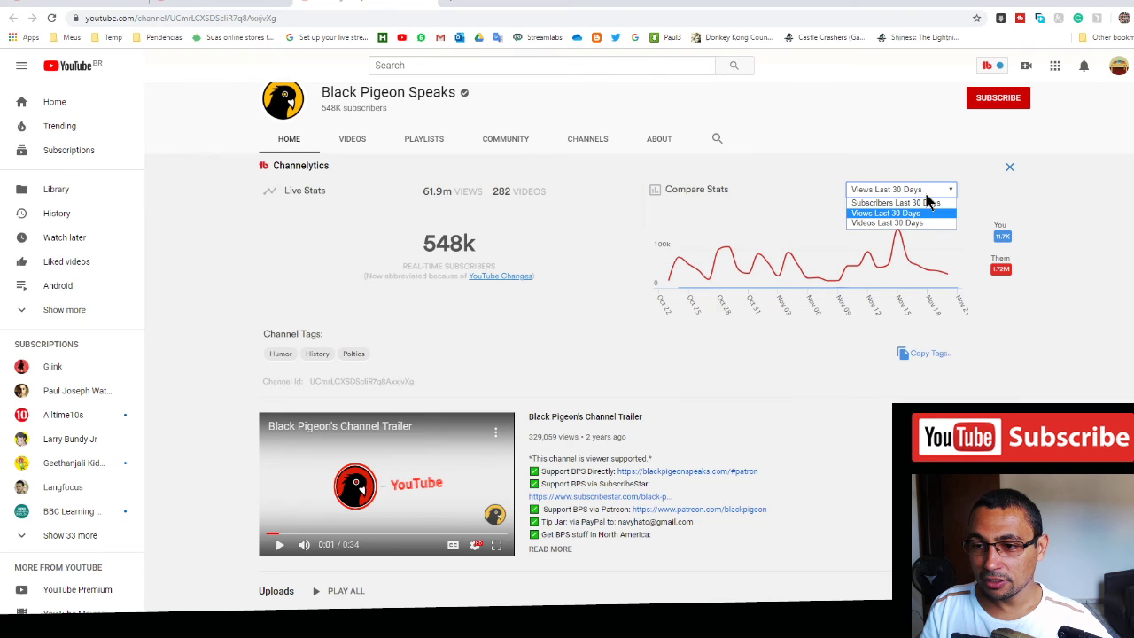
pyautogui.click(873, 223)
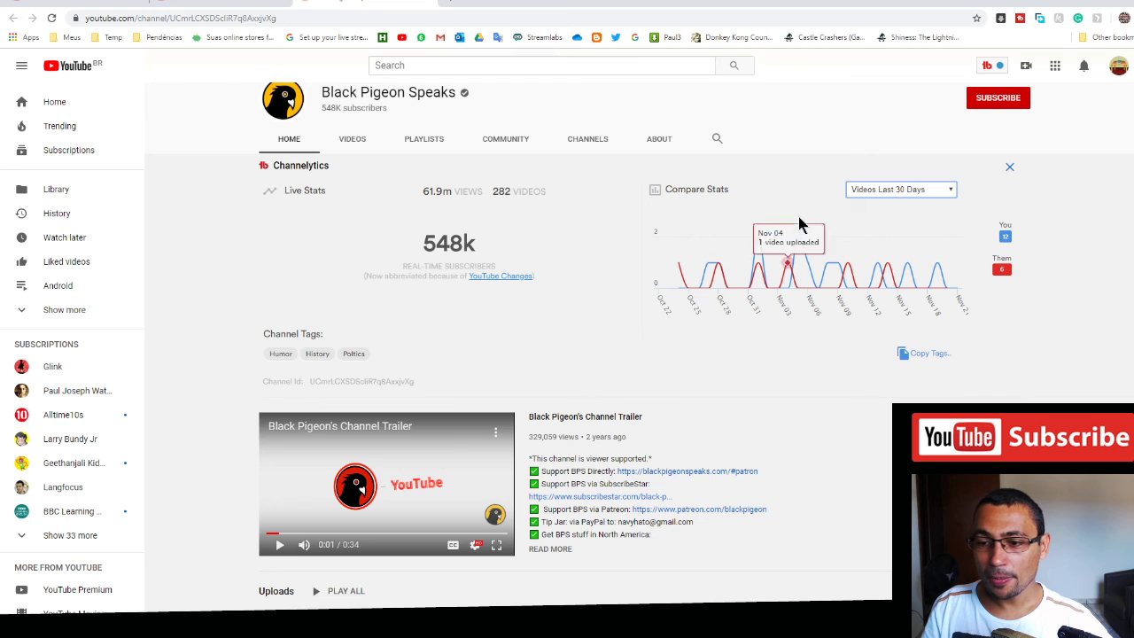
pyautogui.scroll(-4, 797, 223)
pyautogui.scroll(2, 798, 223)
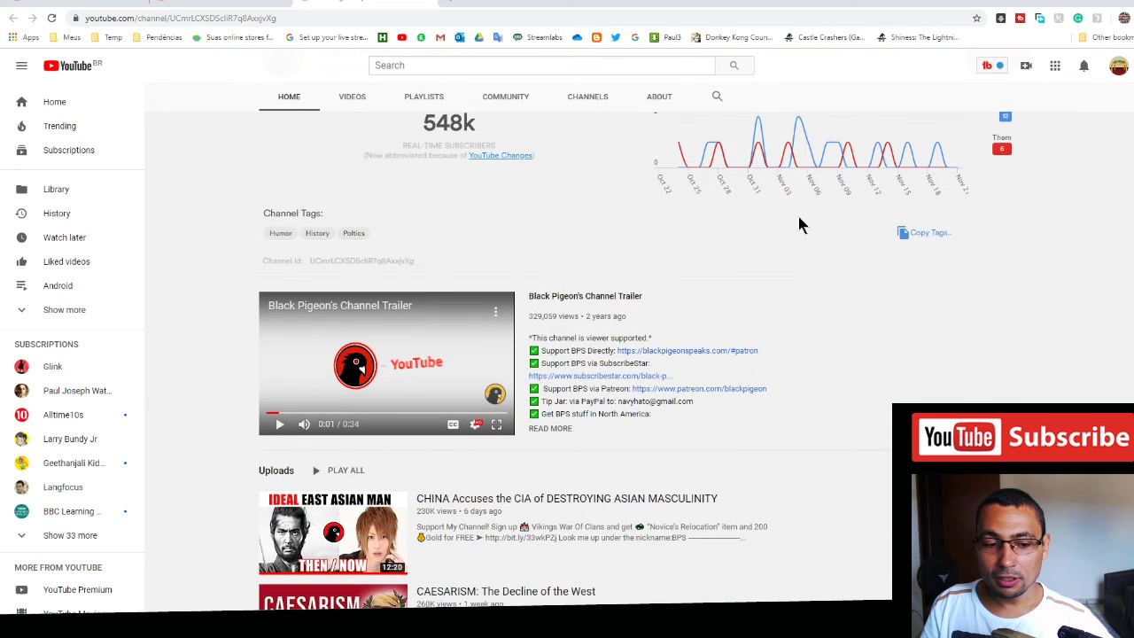
pyautogui.scroll(-3, 799, 224)
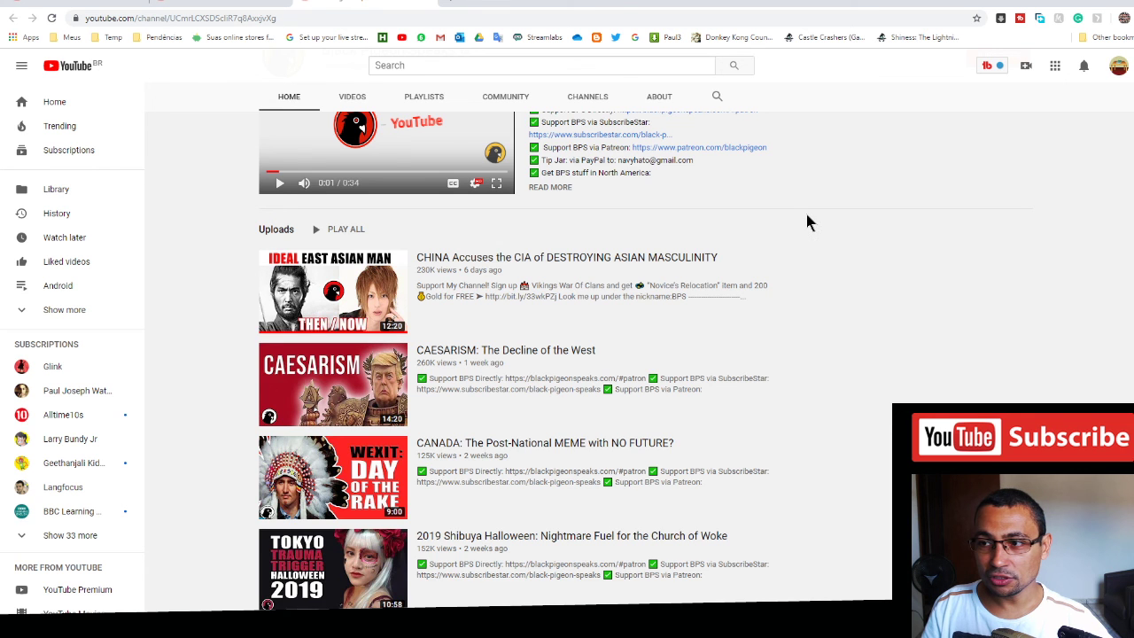
pyautogui.scroll(5, 864, 253)
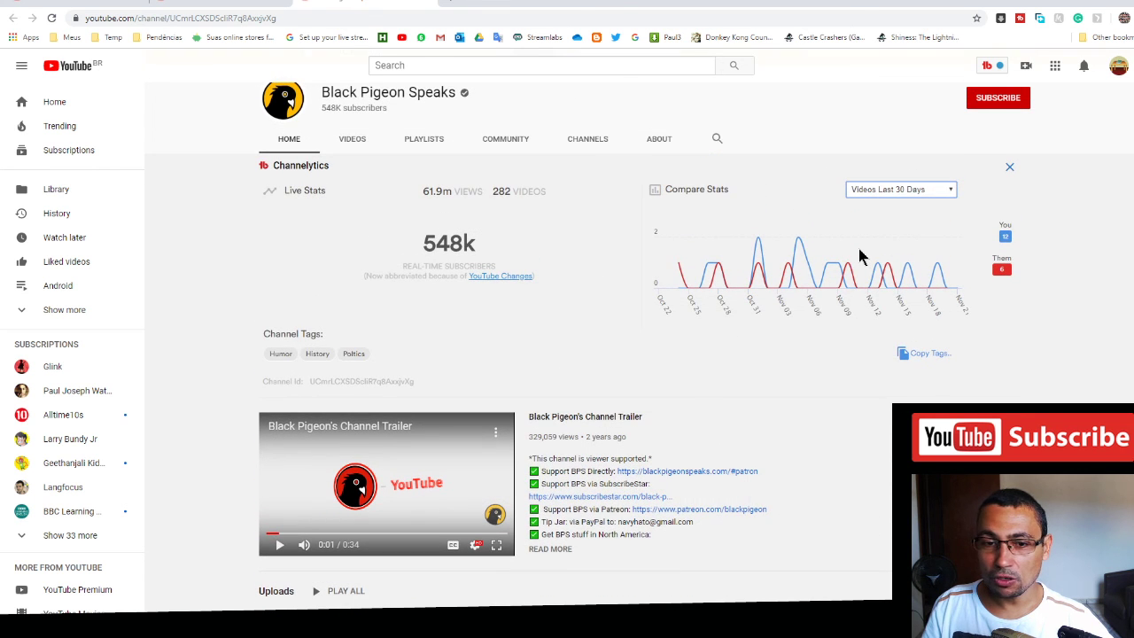
pyautogui.scroll(2, 856, 223)
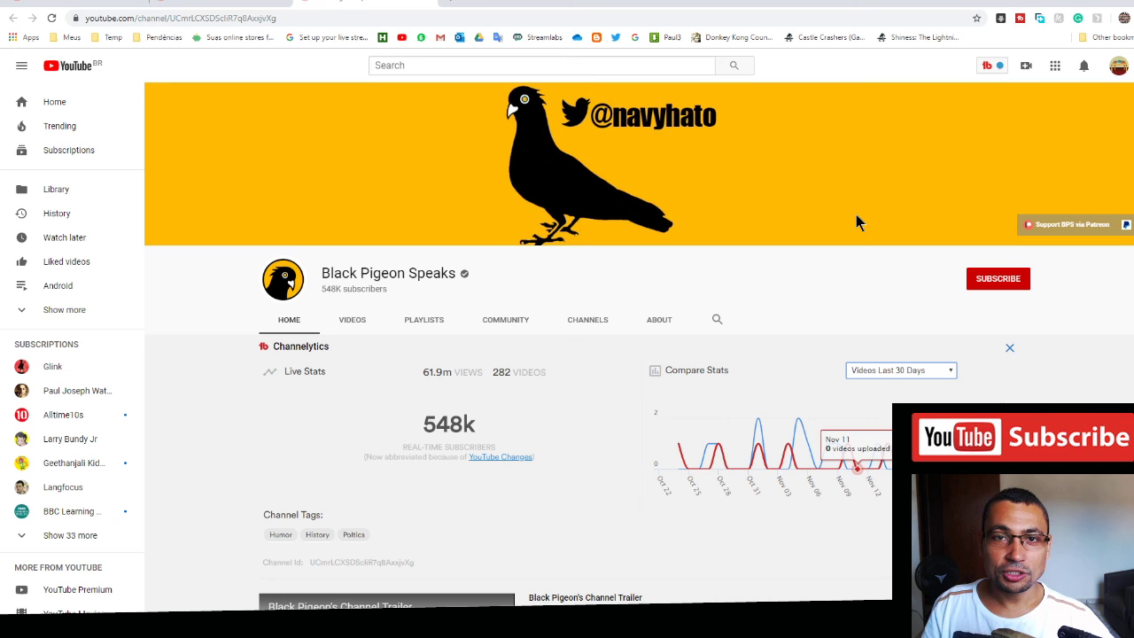